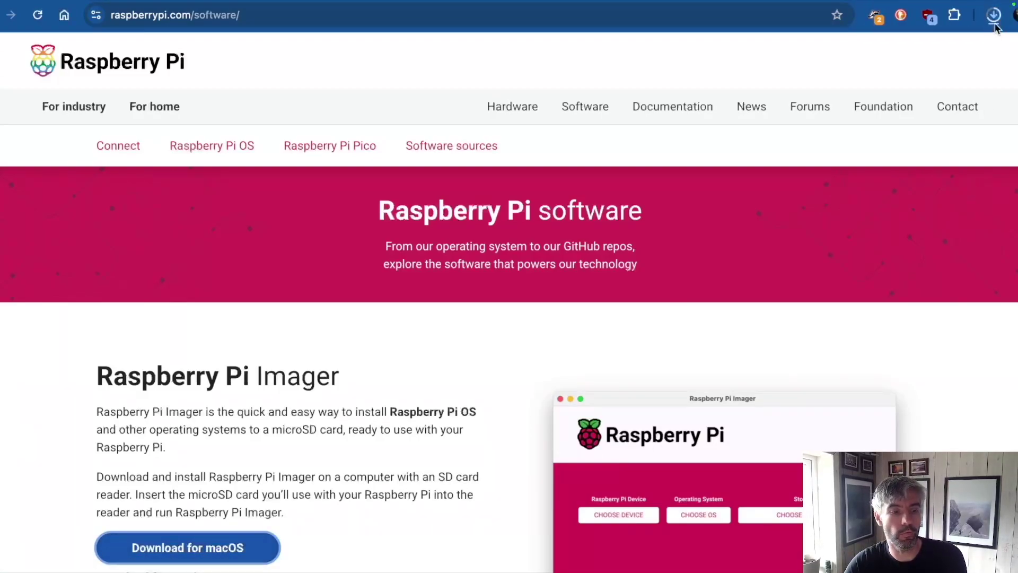
Open rpi-imager-1.9.6.dmg from Chrome's downloads and drag Raspberry Pi Imager into Applications
click(994, 16)
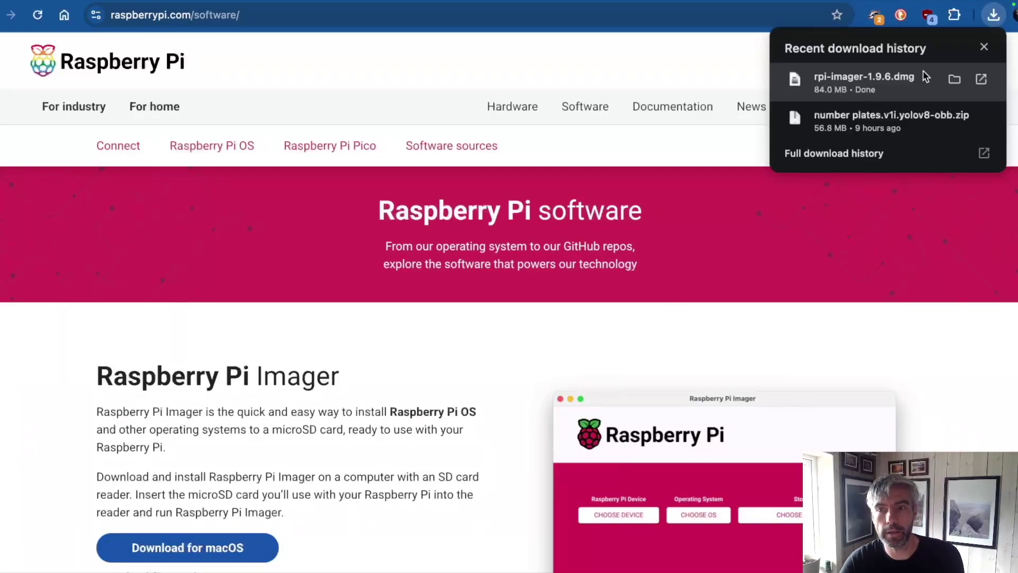
click(902, 80)
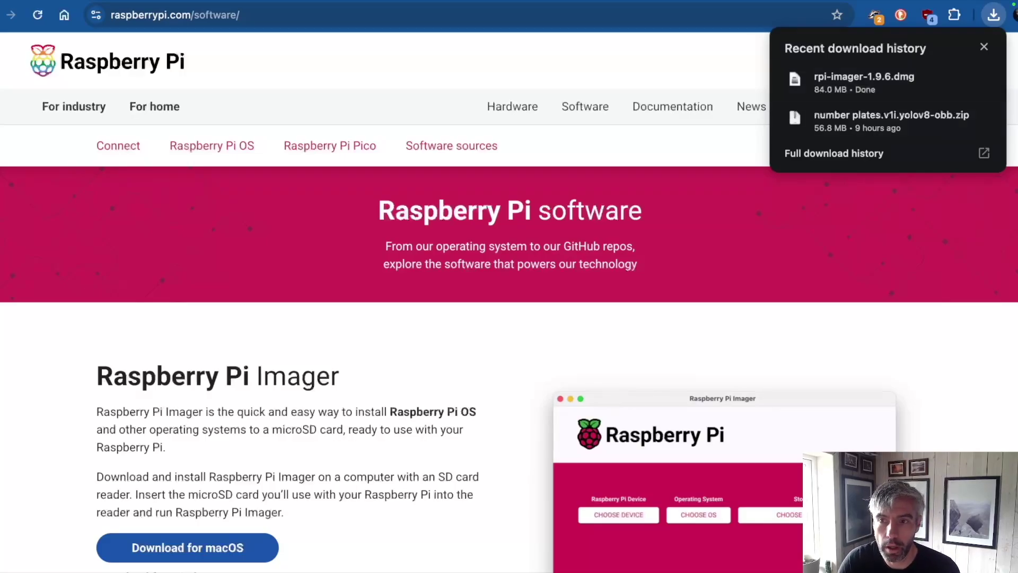
drag(771, 87, 385, 122)
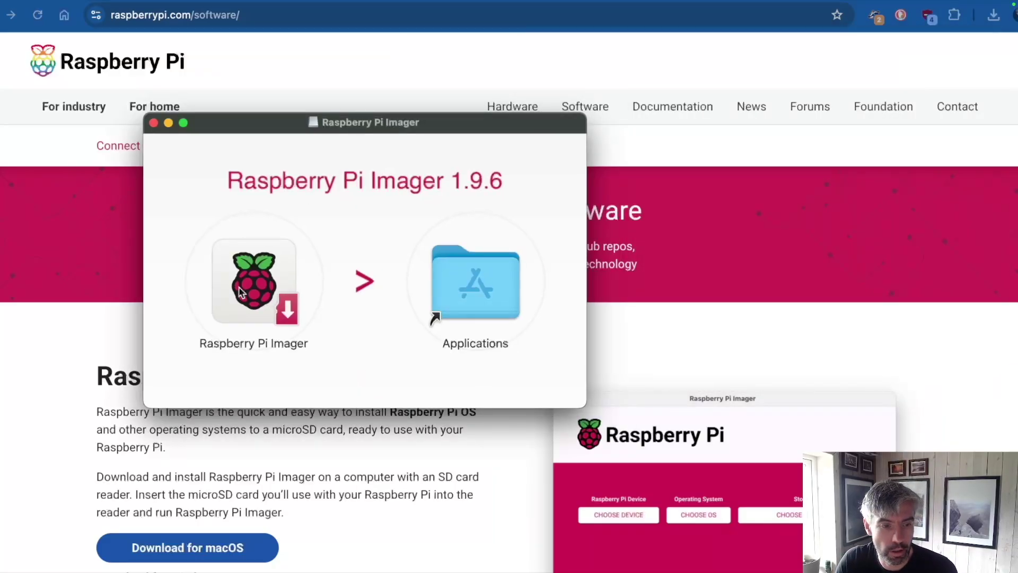
drag(239, 291, 462, 291)
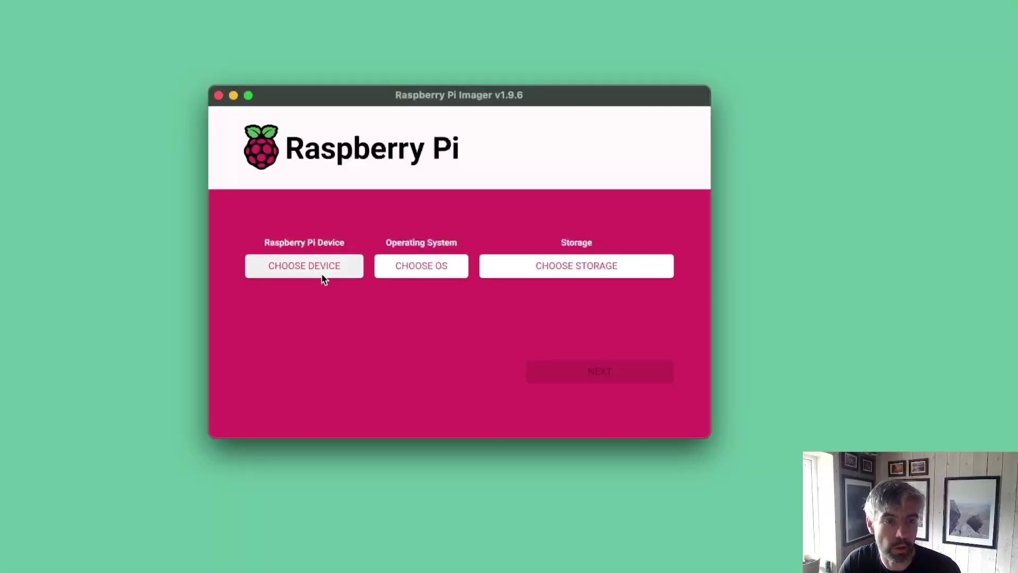
Select Raspberry Pi 5 as the device and Raspberry Pi OS Lite (64-bit) as the OS
click(316, 270)
click(353, 254)
click(423, 270)
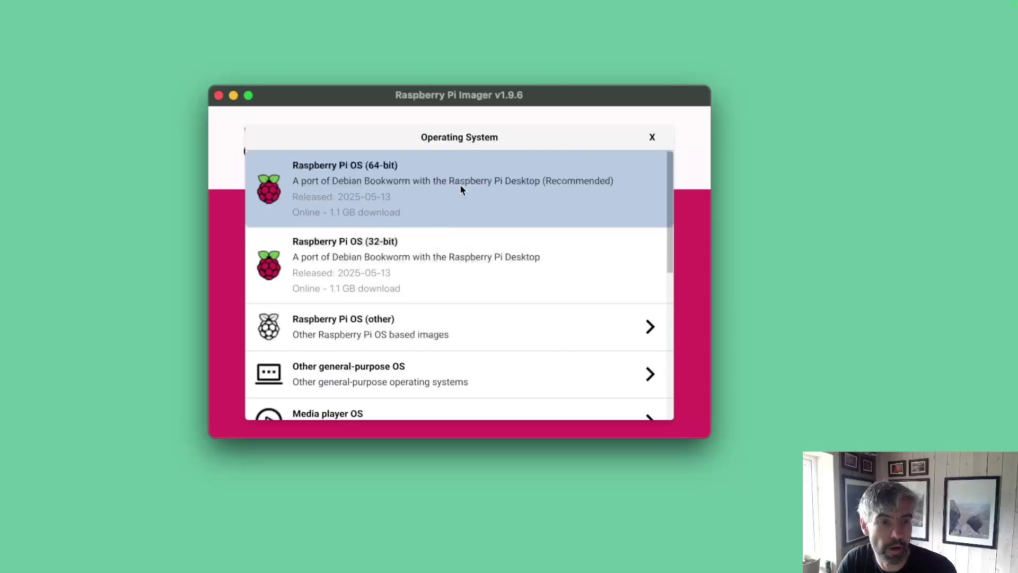
click(452, 174)
click(446, 265)
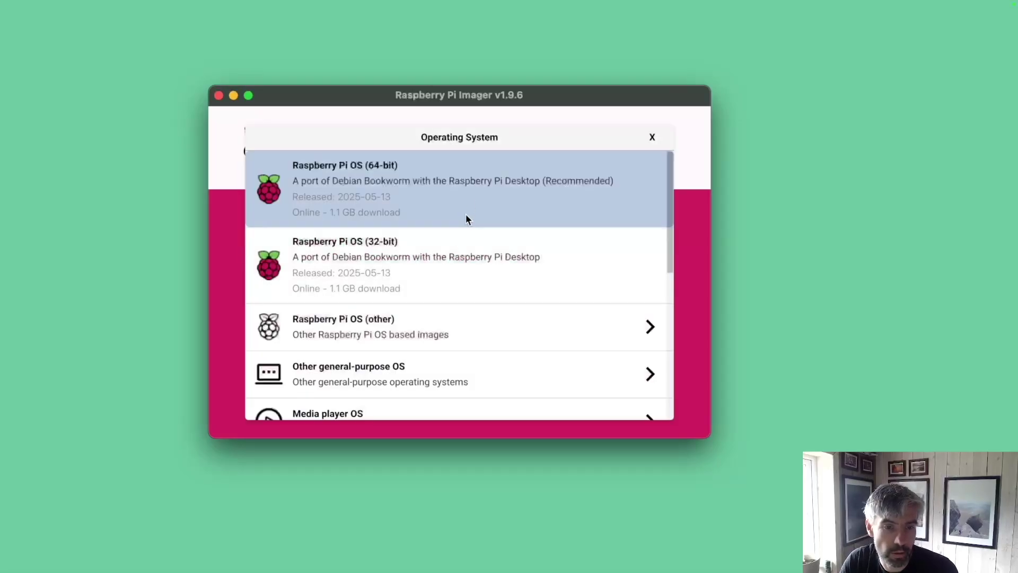
scroll(470, 223, down, 5)
scroll(475, 231, up, 3)
click(458, 295)
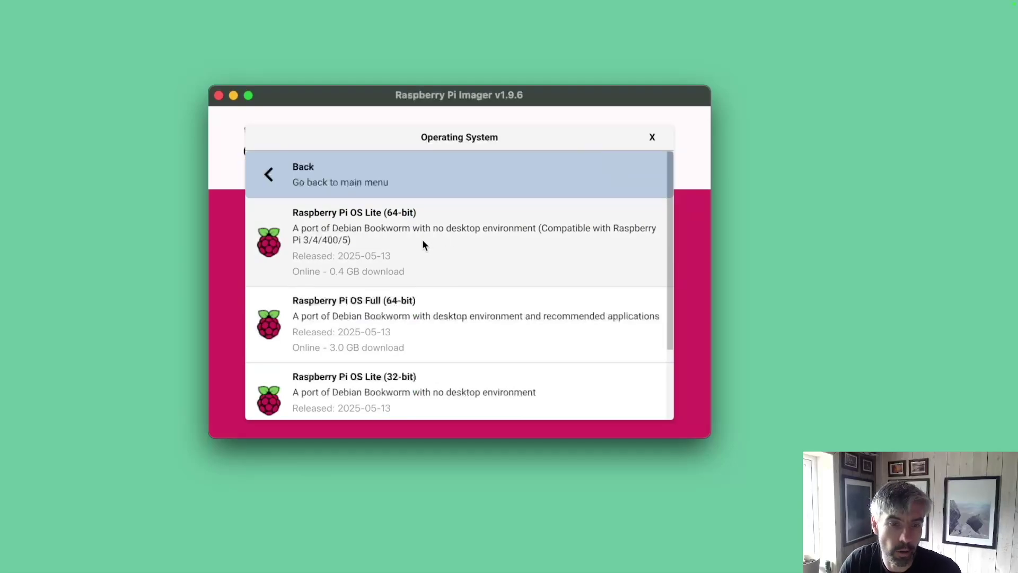
click(379, 233)
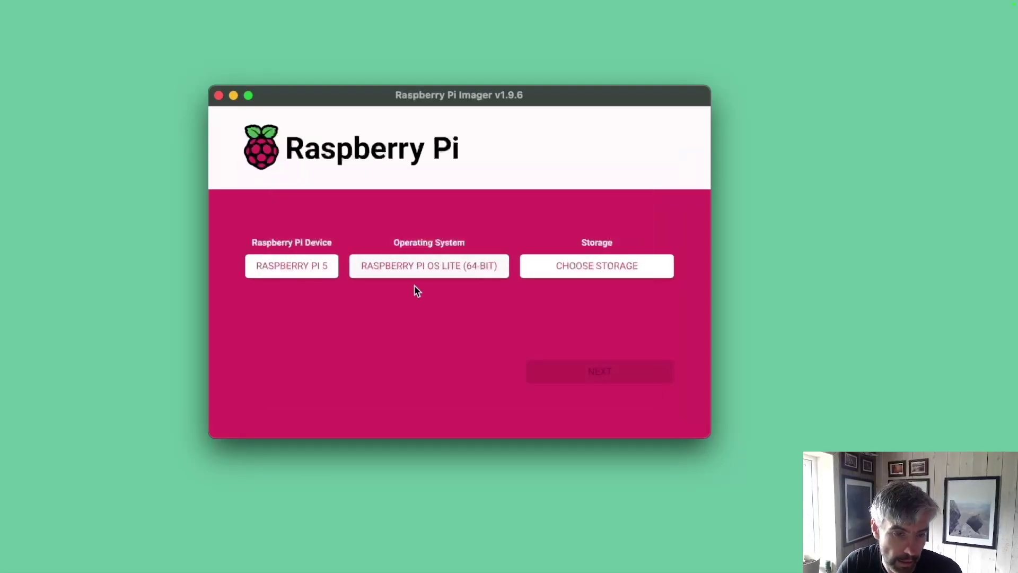
Choose the 62.2 GB micro SD card as storage and continue to the customisation prompt
click(565, 266)
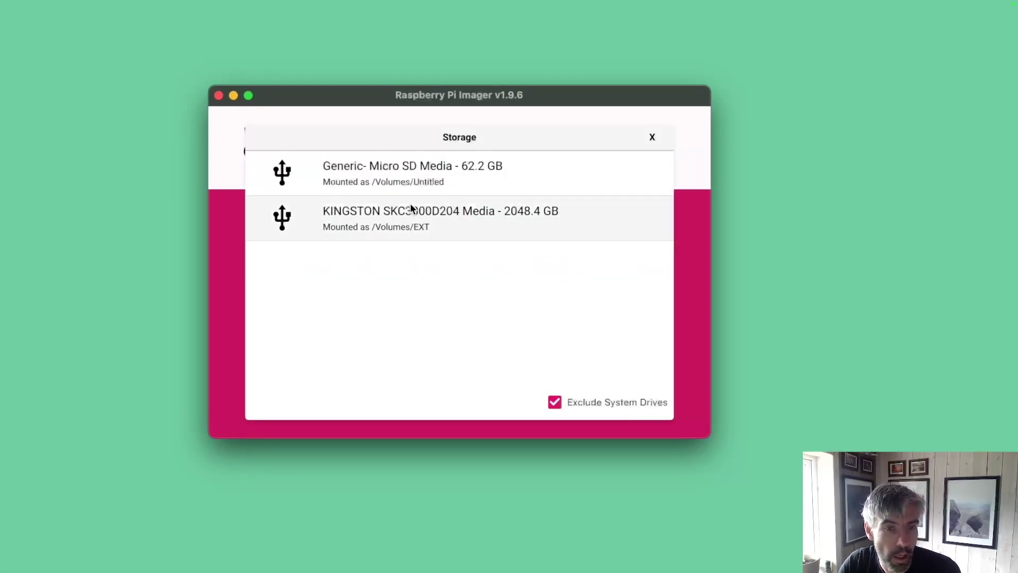
click(402, 180)
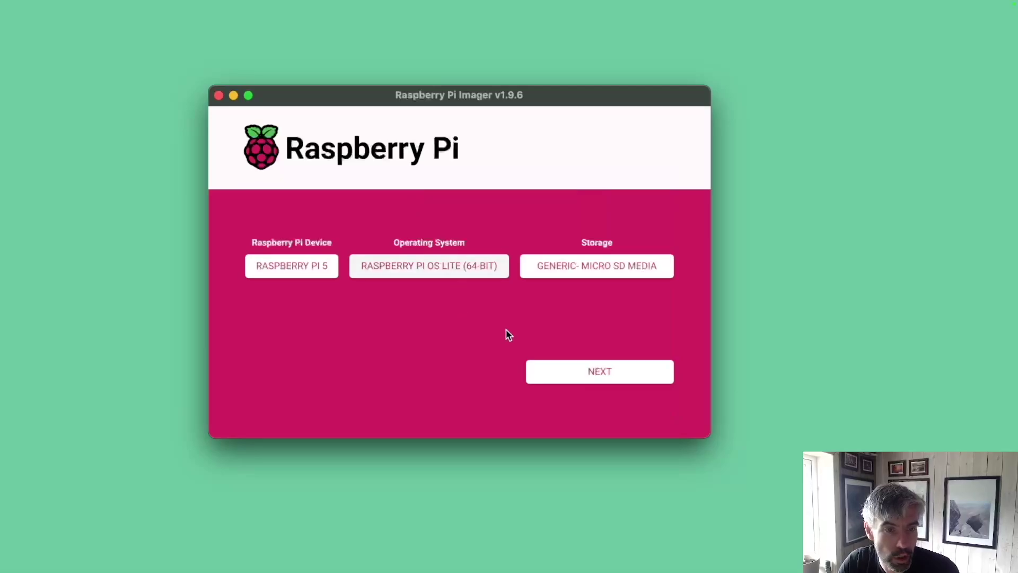
click(608, 371)
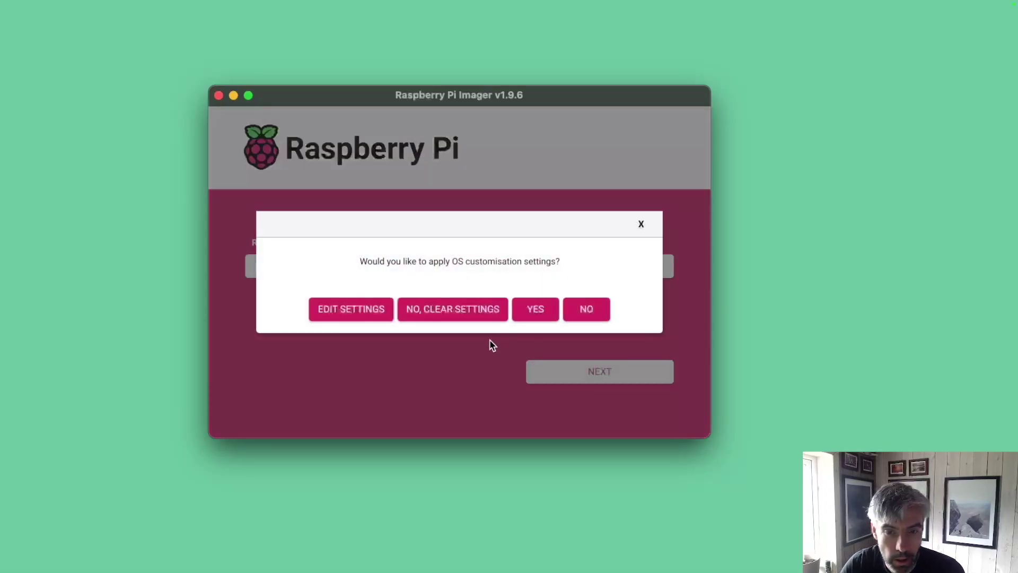
Review the saved General, Services (SSH) and Options customisation settings and save them
click(375, 310)
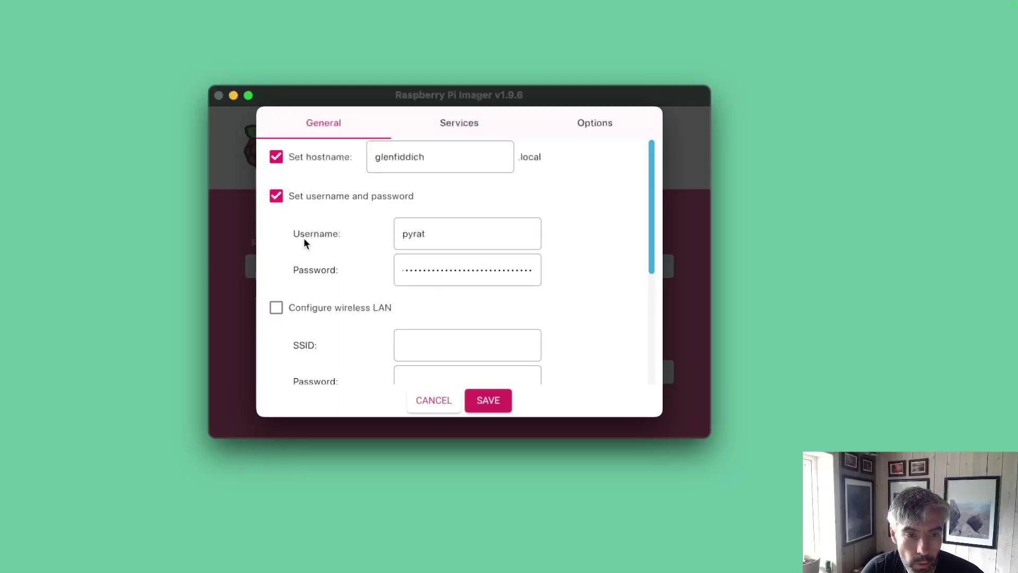
scroll(342, 306, down, 5)
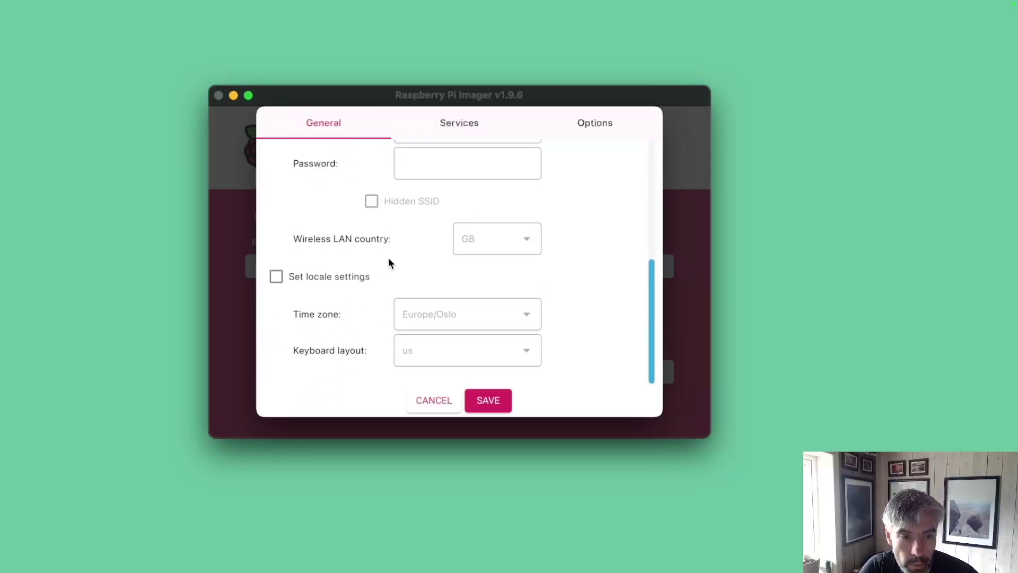
scroll(389, 261, up, 4)
click(462, 132)
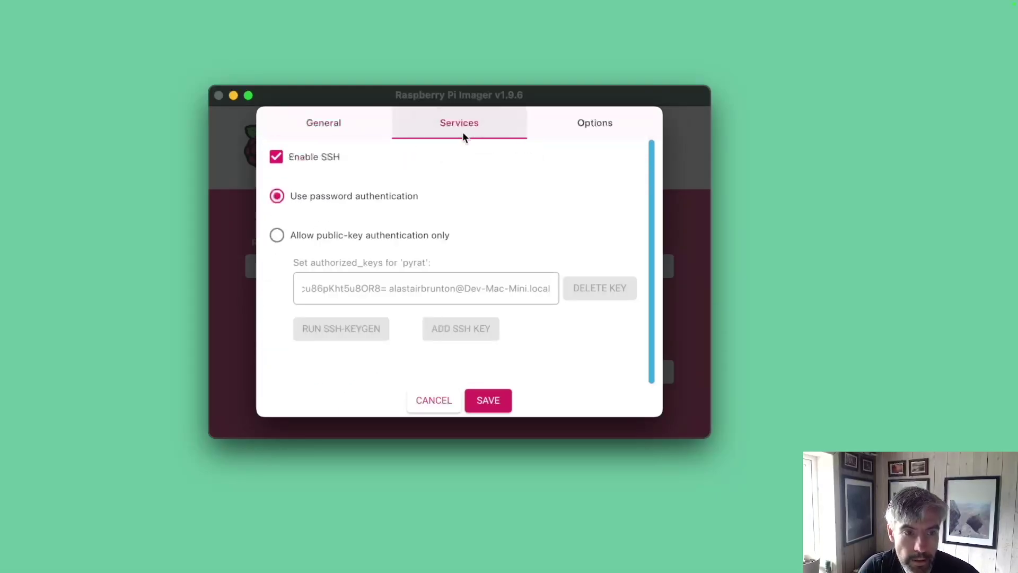
click(599, 121)
click(485, 401)
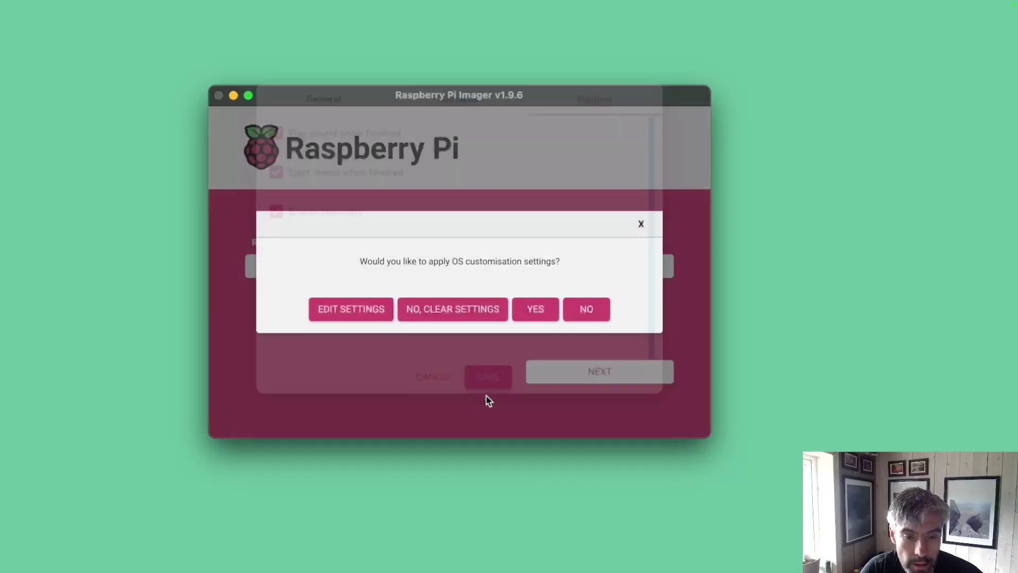
Apply the customisation, confirm erasing the card, and dismiss the write-successful message
click(533, 304)
click(511, 314)
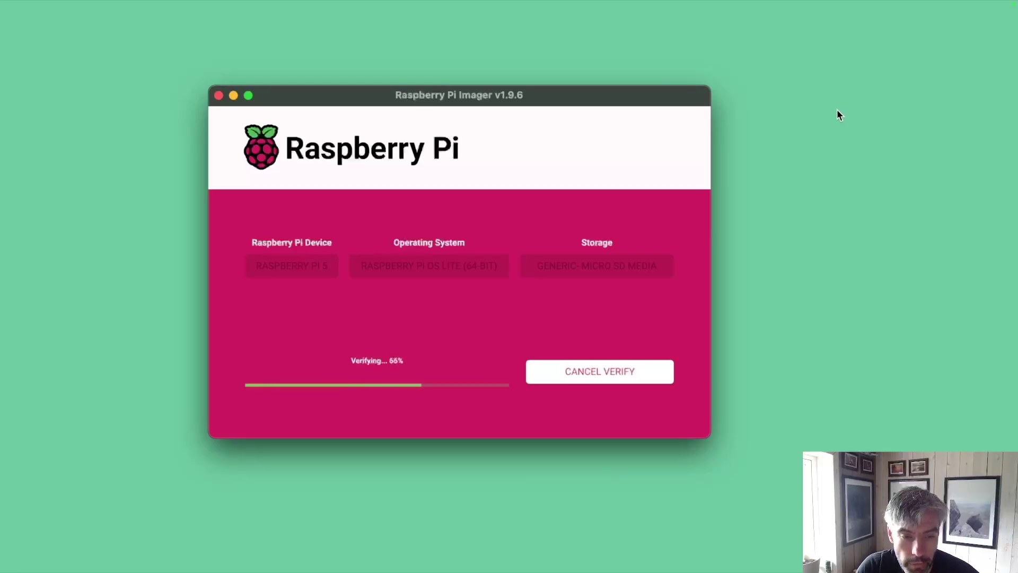
click(454, 319)
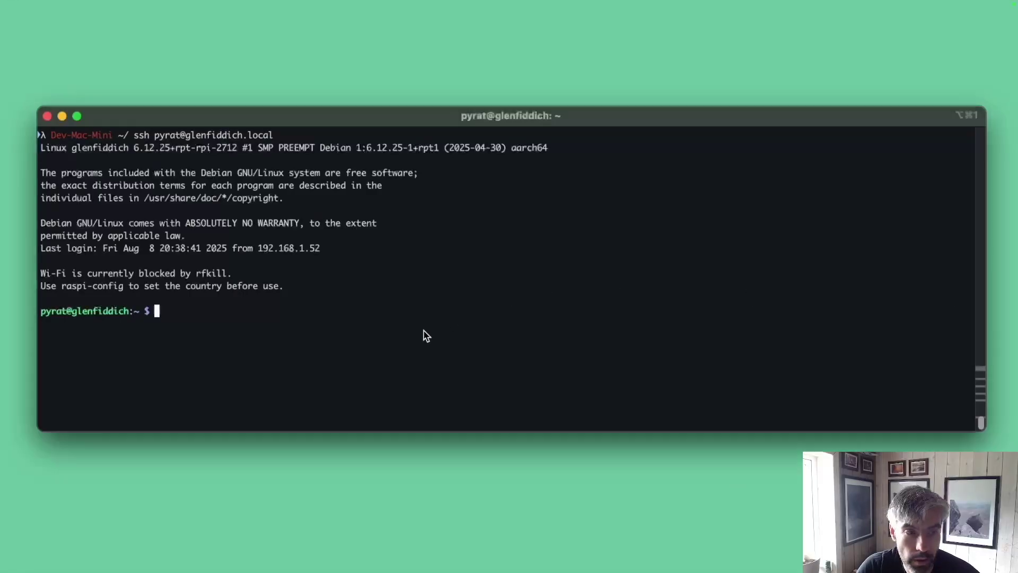
Run the system update and full upgrade, keeping the current initramfs configuration
text(sudo apt update && sudo apt full-upgrade)
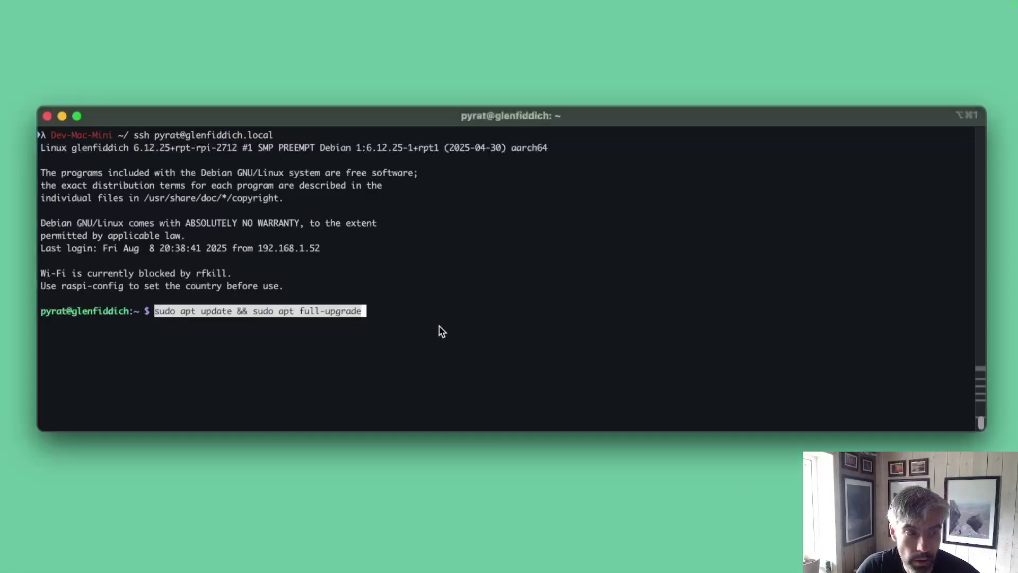
key(Return)
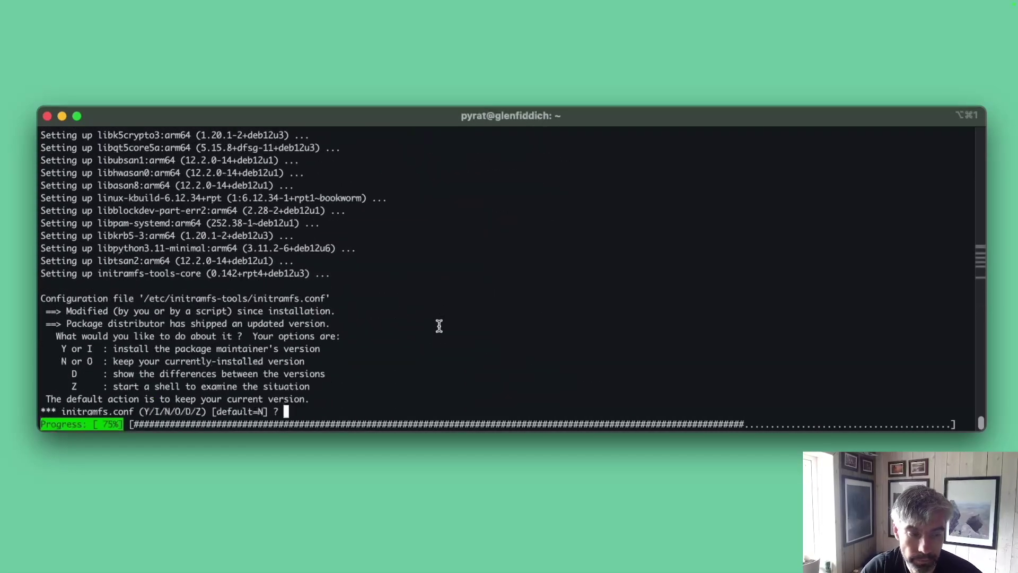
text(N)
key(Return)
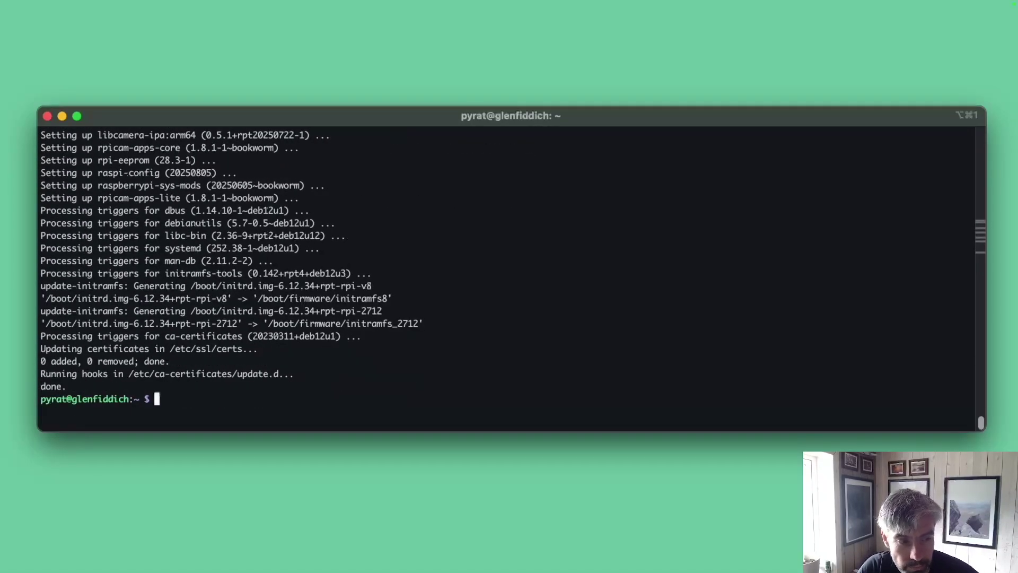
Check whether a bootloader update is available
key(super+Tab)
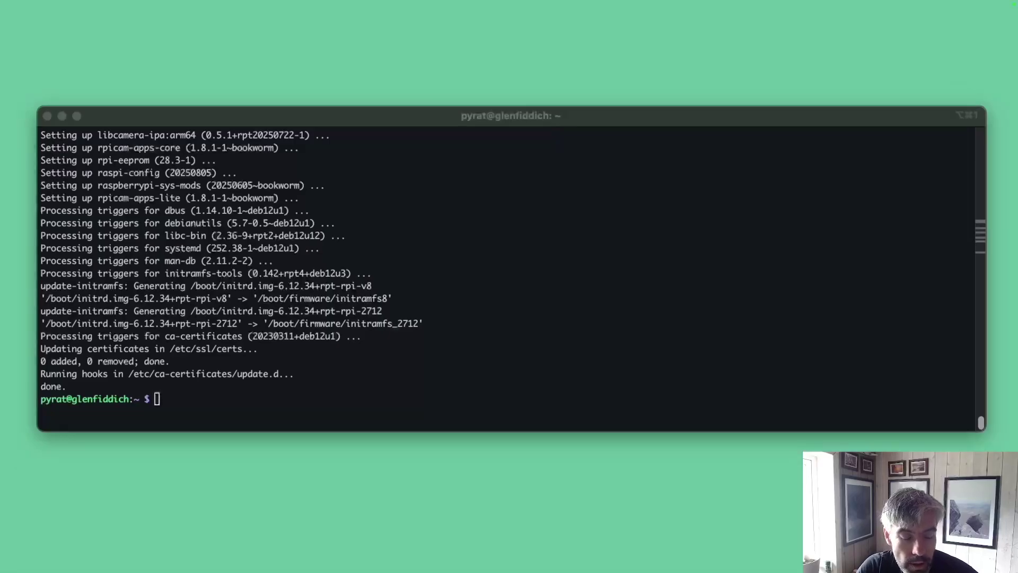
click(581, 210)
text(sudo rpi-eeprom-update)
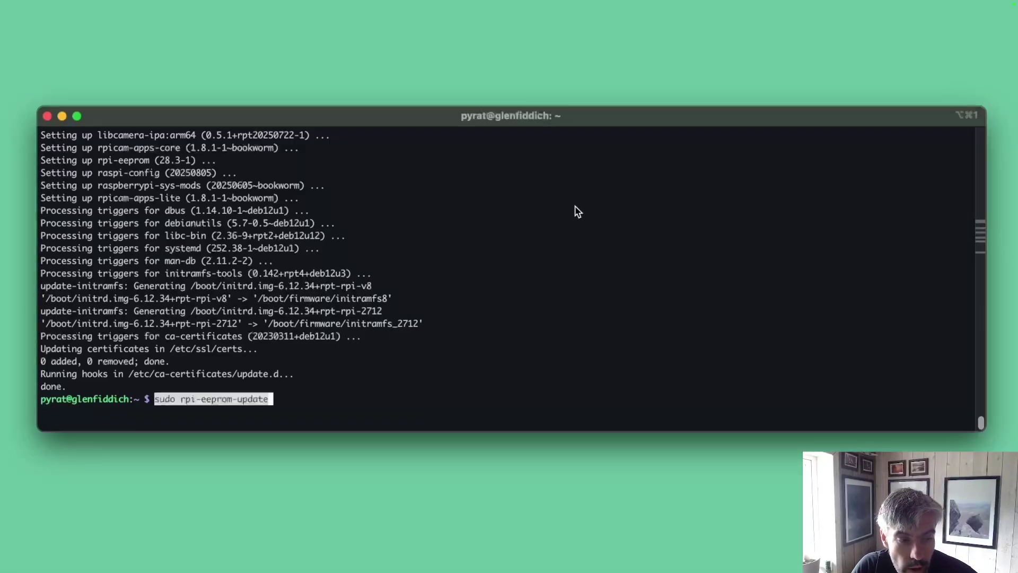
key(Return)
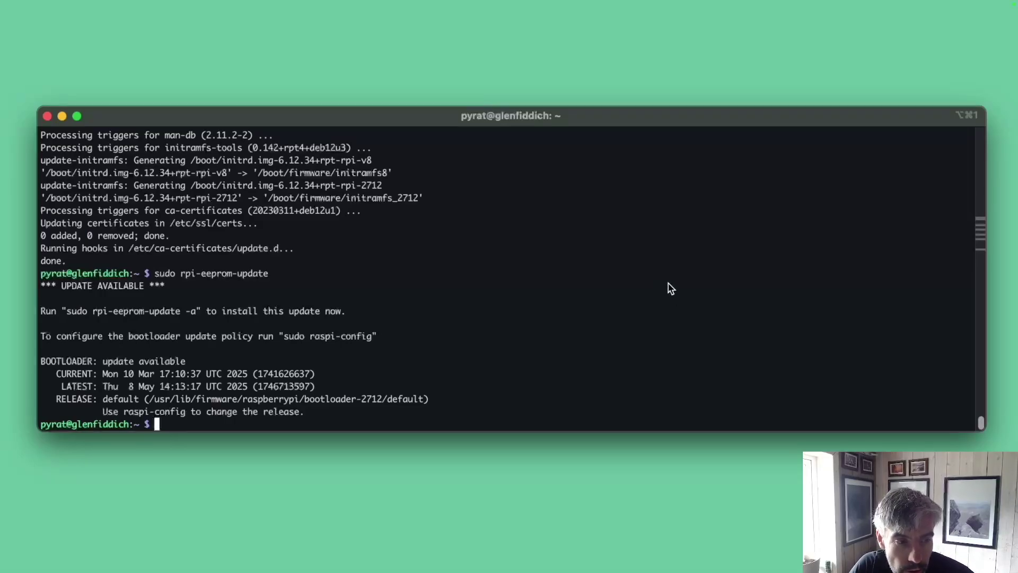
Run 'sudo reboot' and reconnect to glenfiddich.local with the previous SSH command
text(sudo reb)
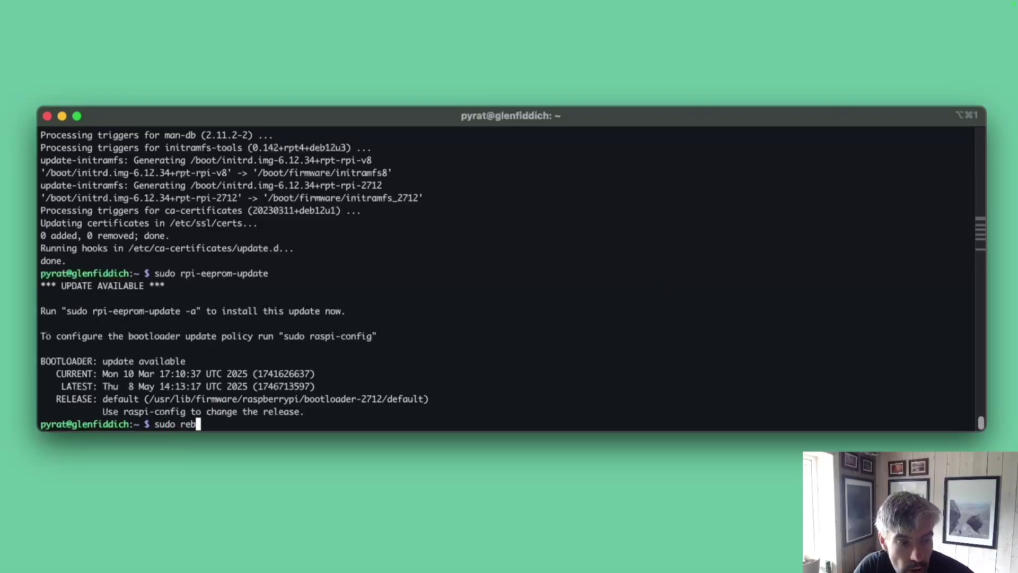
text(oot)
key(Return)
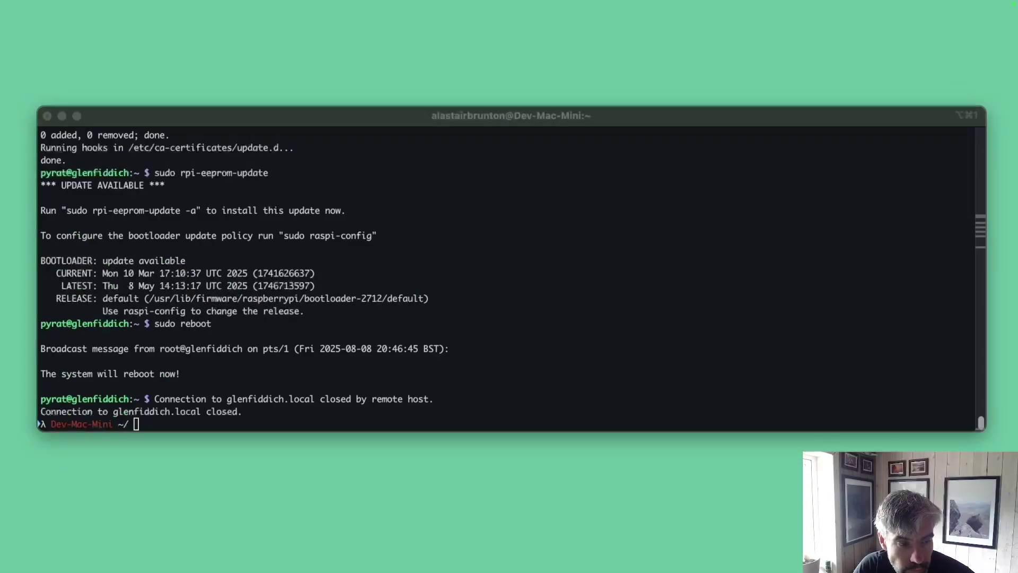
key(Up)
key(Return)
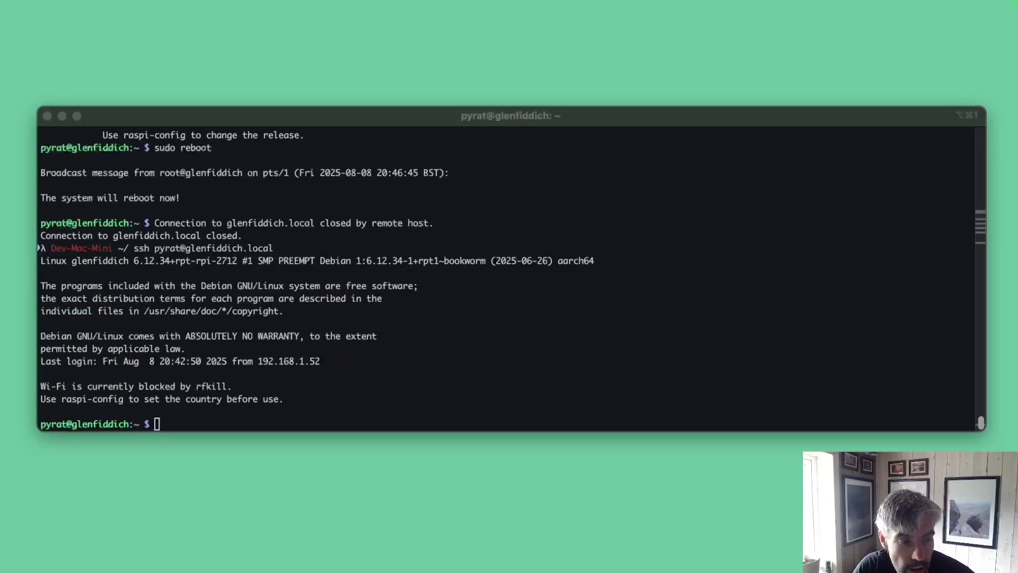
Install the hailo-all package with 'sudo apt install hailo-all', confirming with y
click(715, 268)
text(sudo apt install hailo-all)
key(Return)
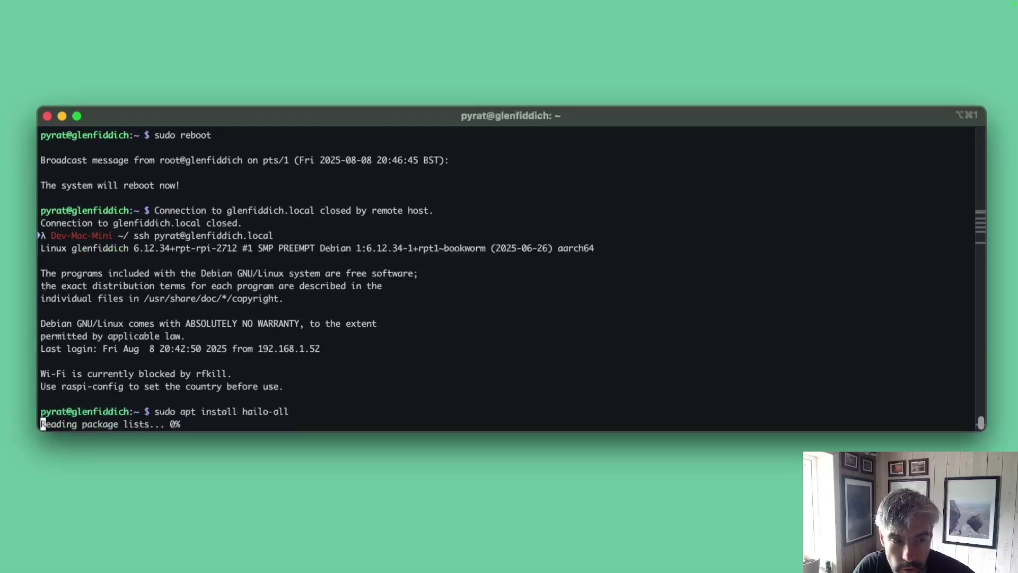
text(y)
key(Return)
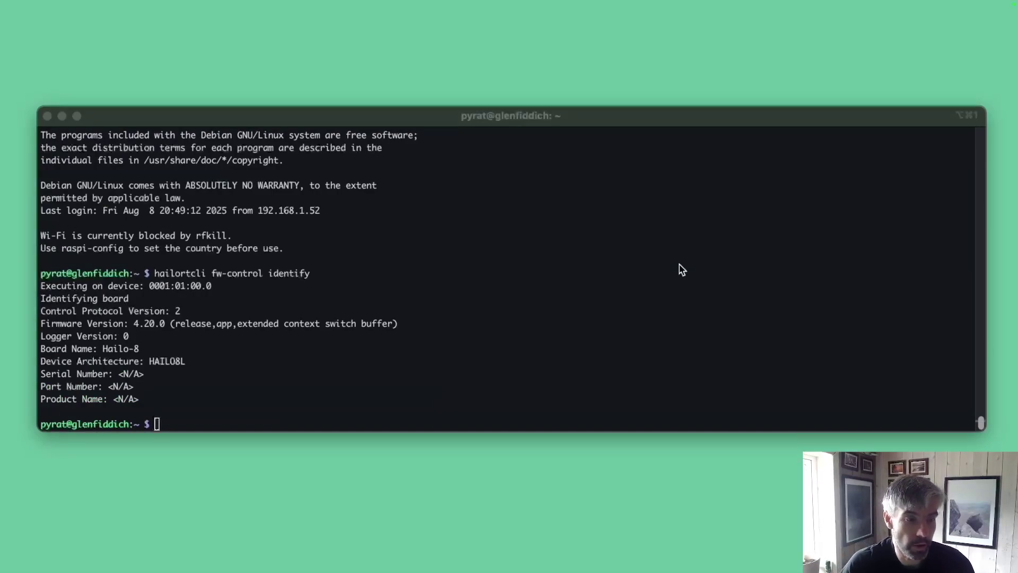
click(528, 235)
Create and enter a projects folder, then clone the hailo-rpi5-examples repository into it
text(mkdi)
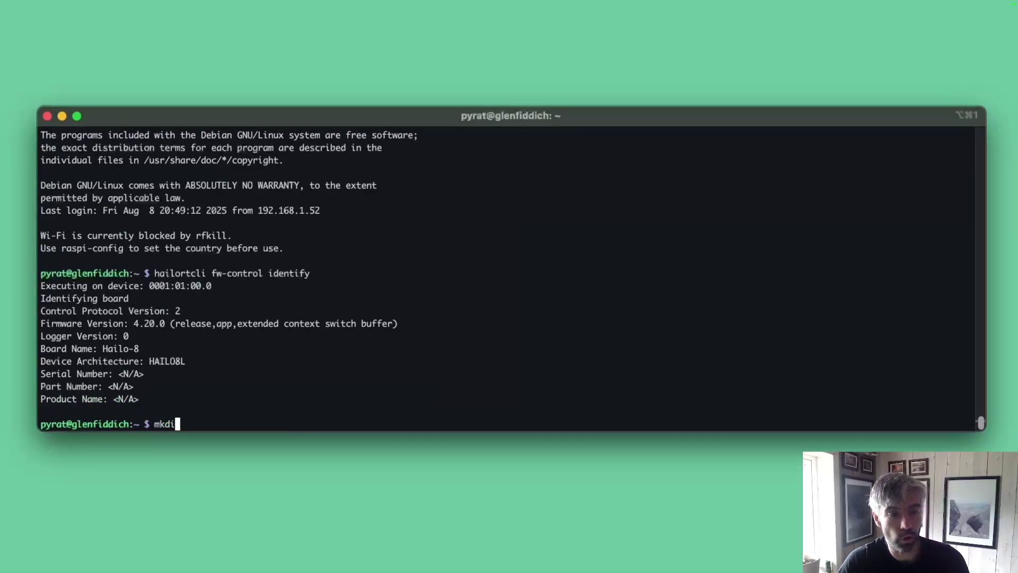
text(r projects)
key(Return)
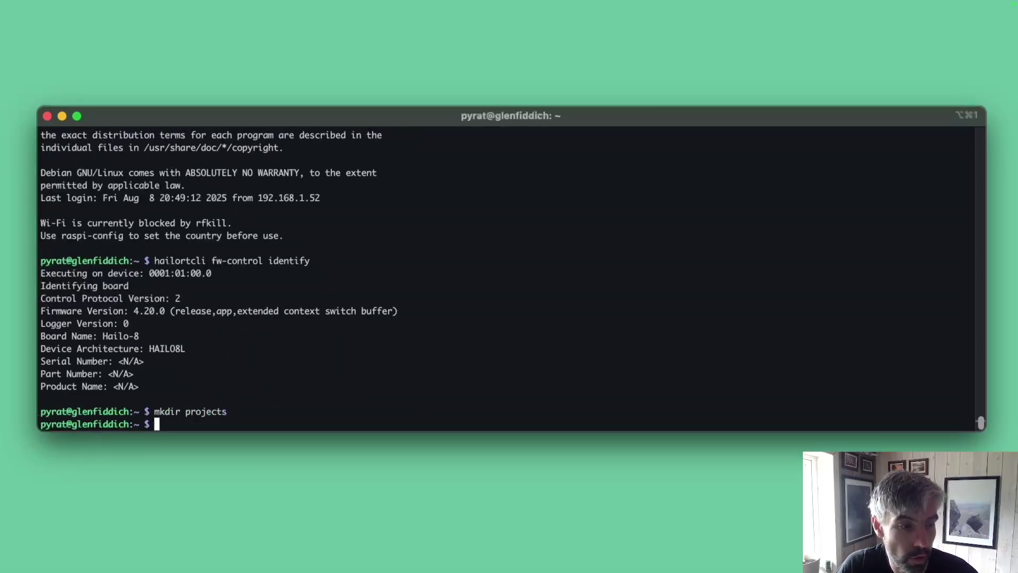
text(cd poro)
key(BackSpace)
key(BackSpace)
key(BackSpace)
text(r)
key(Tab)
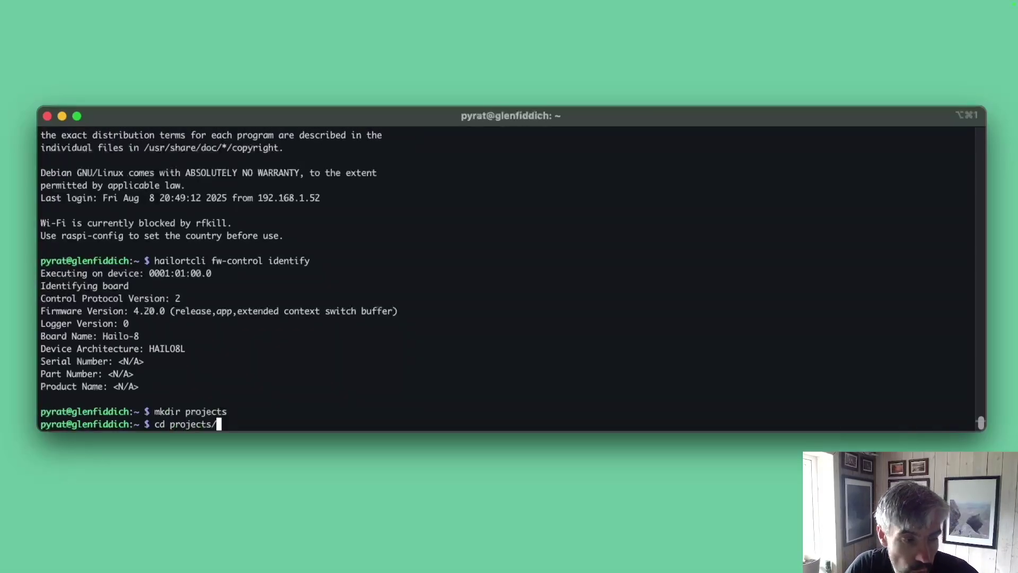
key(Return)
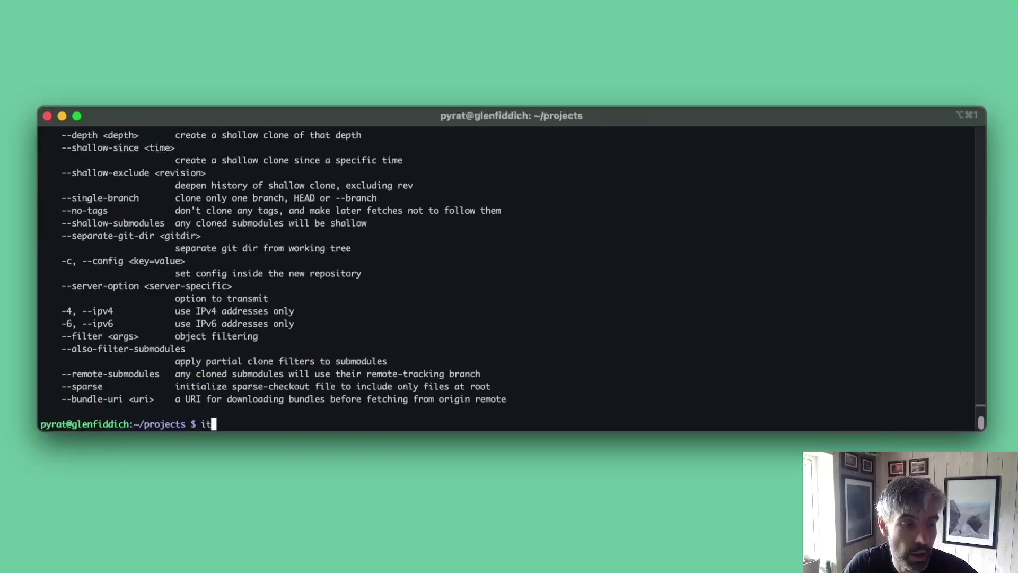
key(BackSpace)
text(git clone https://github.com/hailo-ai/hailo-rpi5-examples.git)
key(Return)
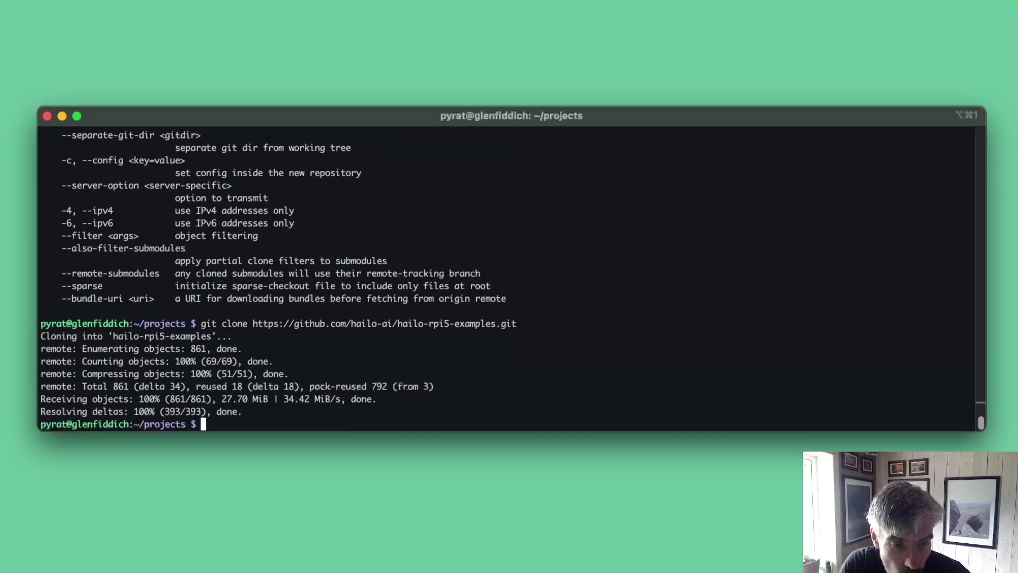
Enter hailo-rpi5-examples, list its files and run ./install.sh
text(cd ha)
key(Tab)
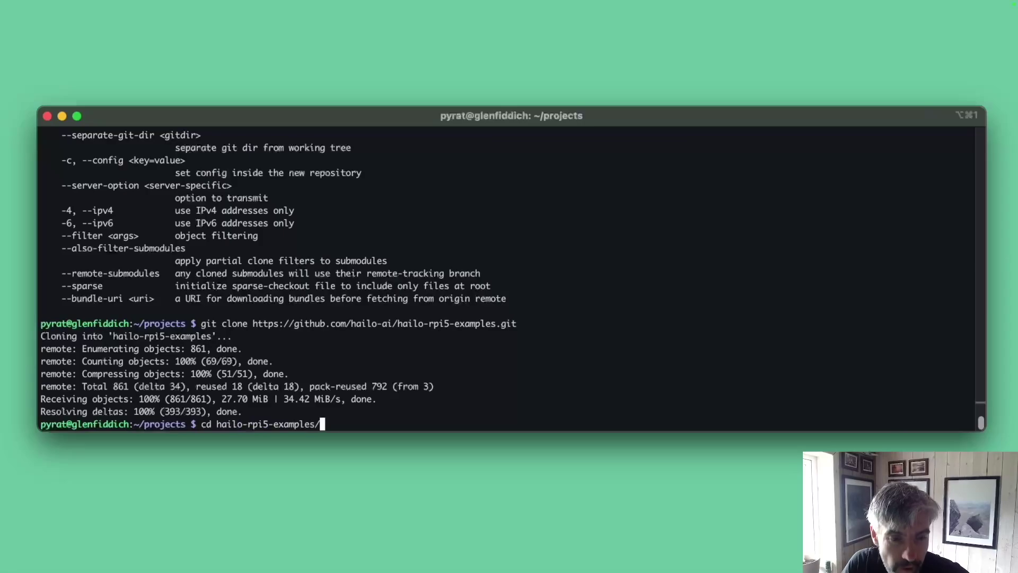
key(Return)
text(ls)
key(Return)
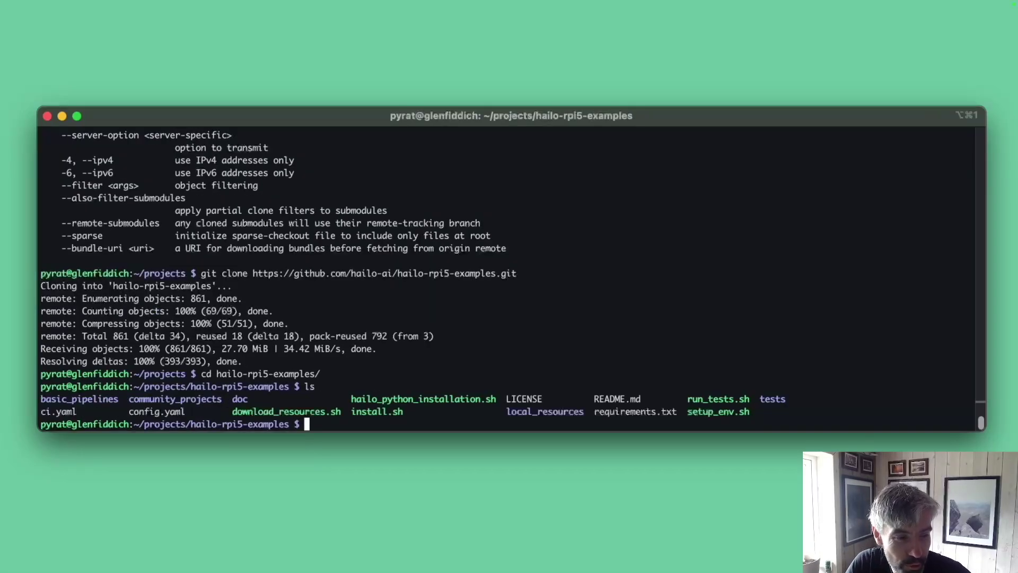
text(./install.sh)
key(Return)
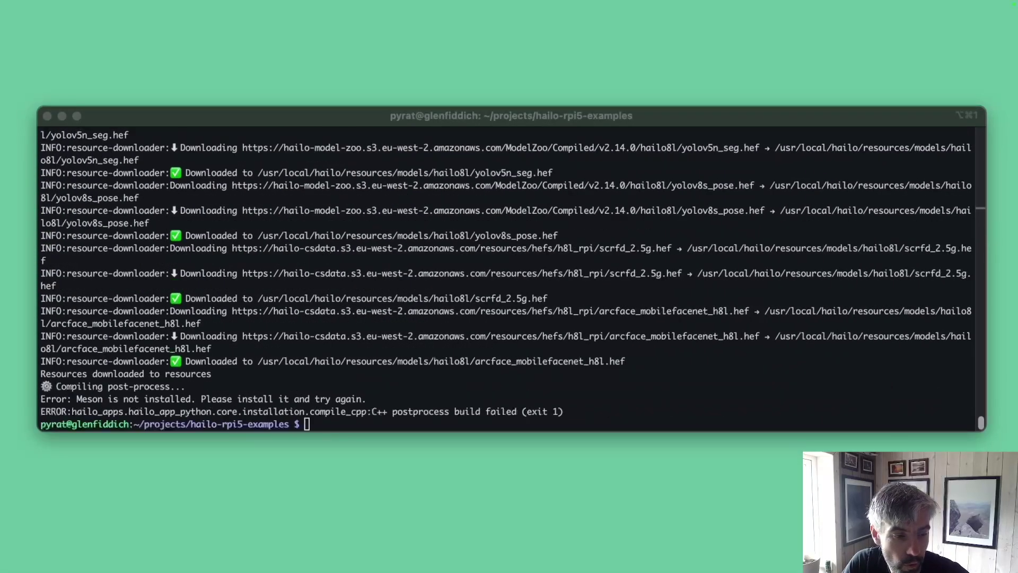
Source setup_env.sh, install Meson in the virtual environment, and rerun the install script
text(pip install meson)
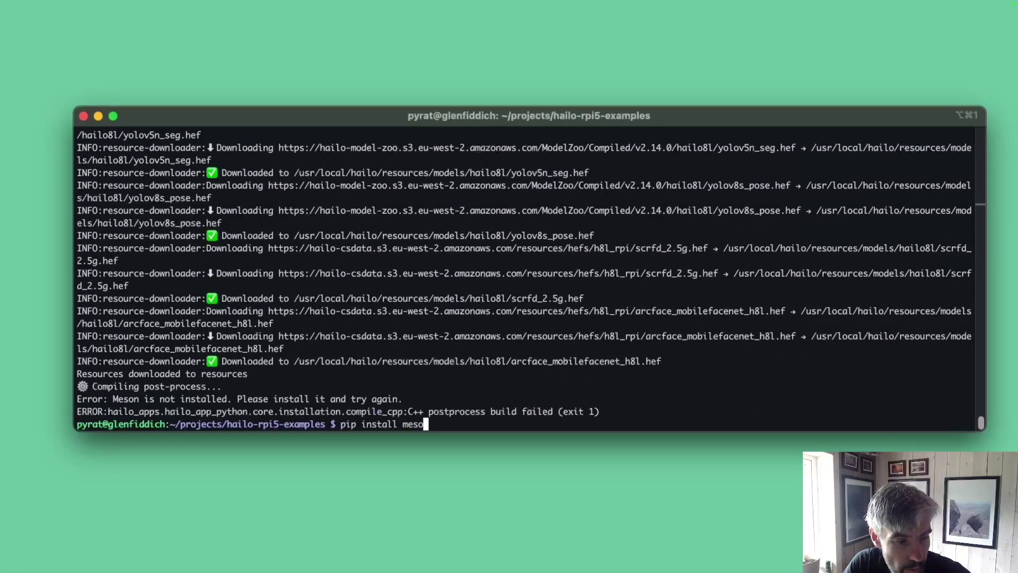
key(Return)
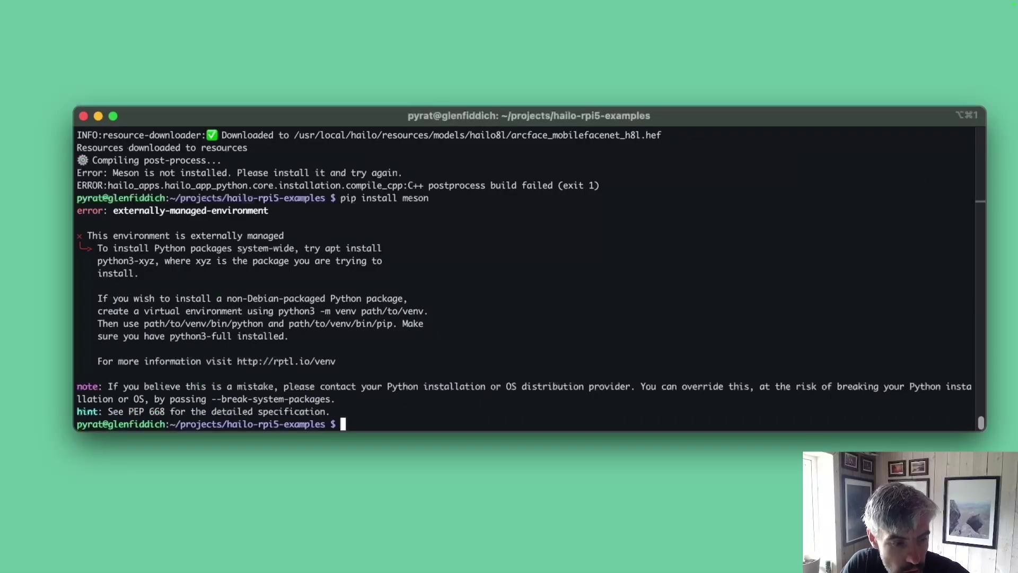
text(source setup_env.sh)
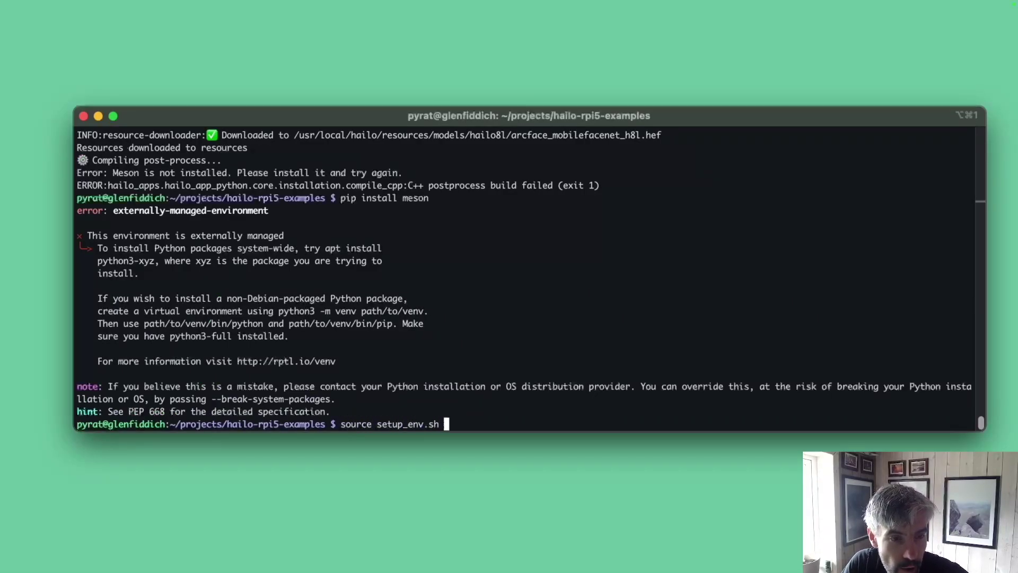
key(Return)
text(pip install meson)
key(Return)
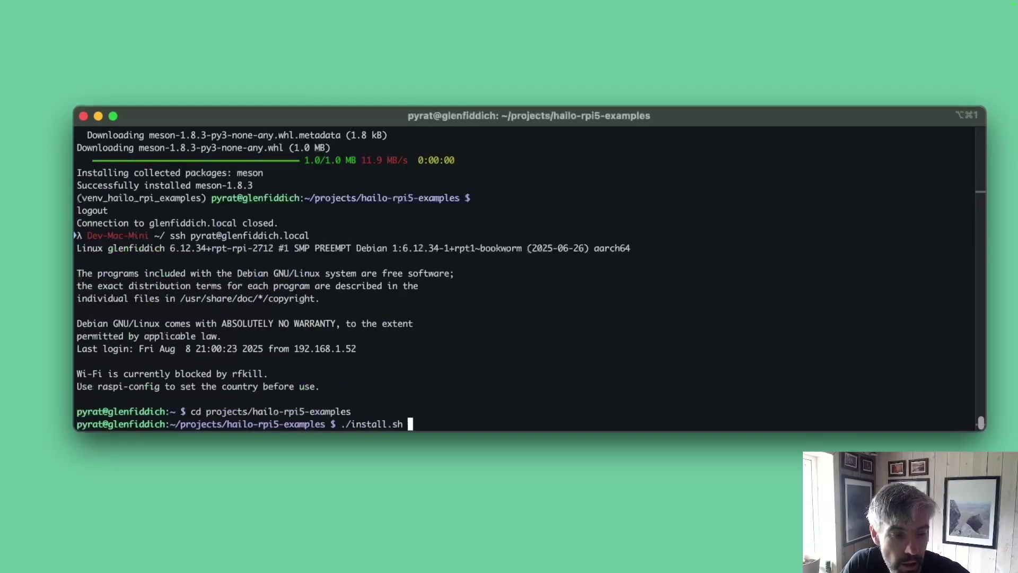
key(Return)
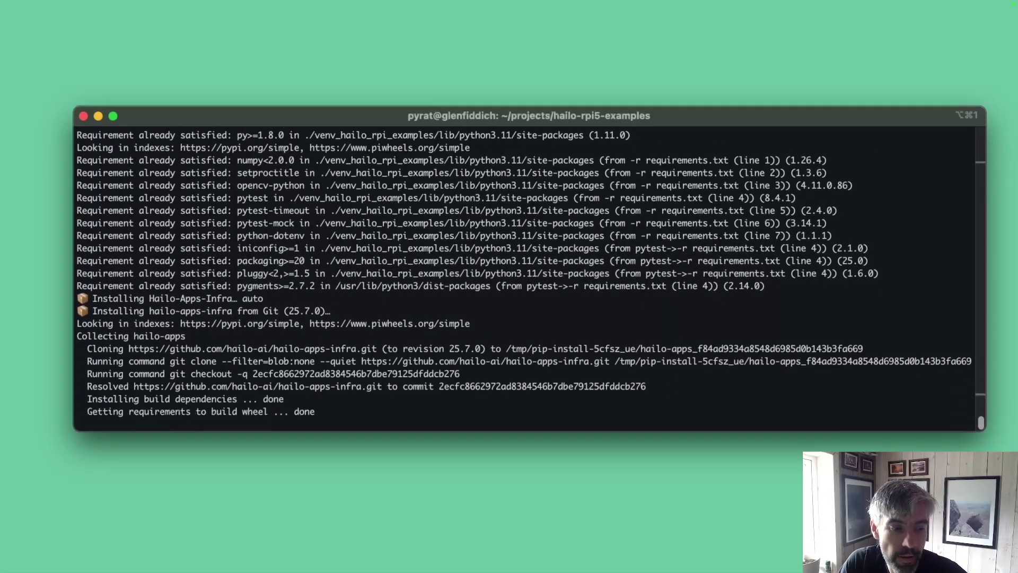
Reactivate the virtual environment with setup_env.sh and install Ninja via pip
text(source setup_env.sh)
key(Return)
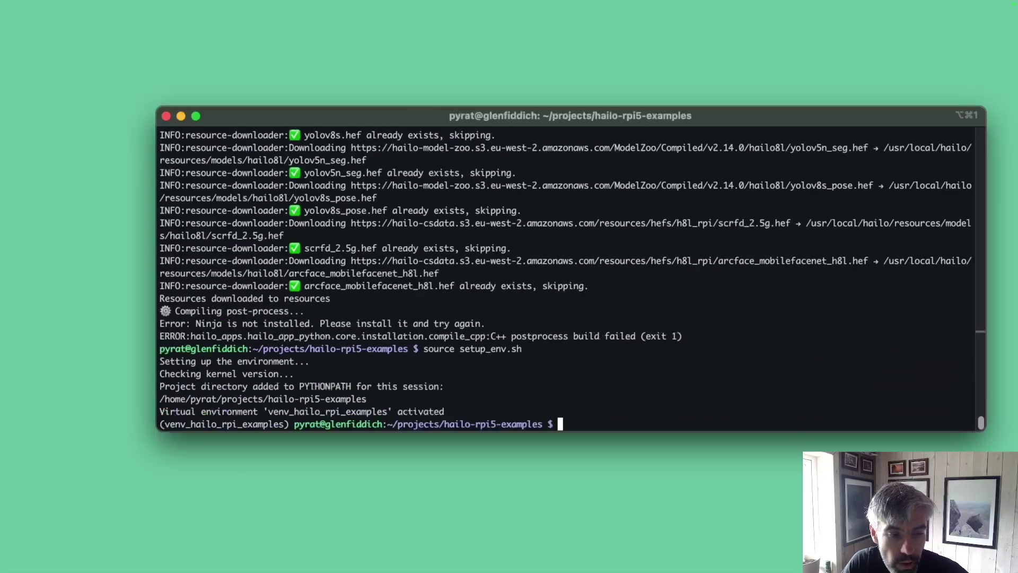
text(pip install ni)
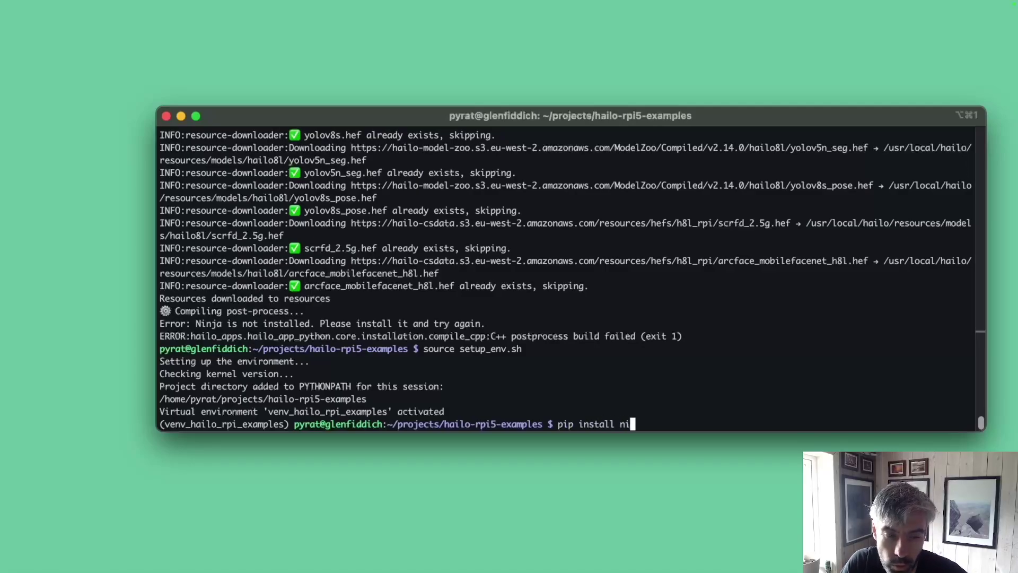
text(nja)
key(Return)
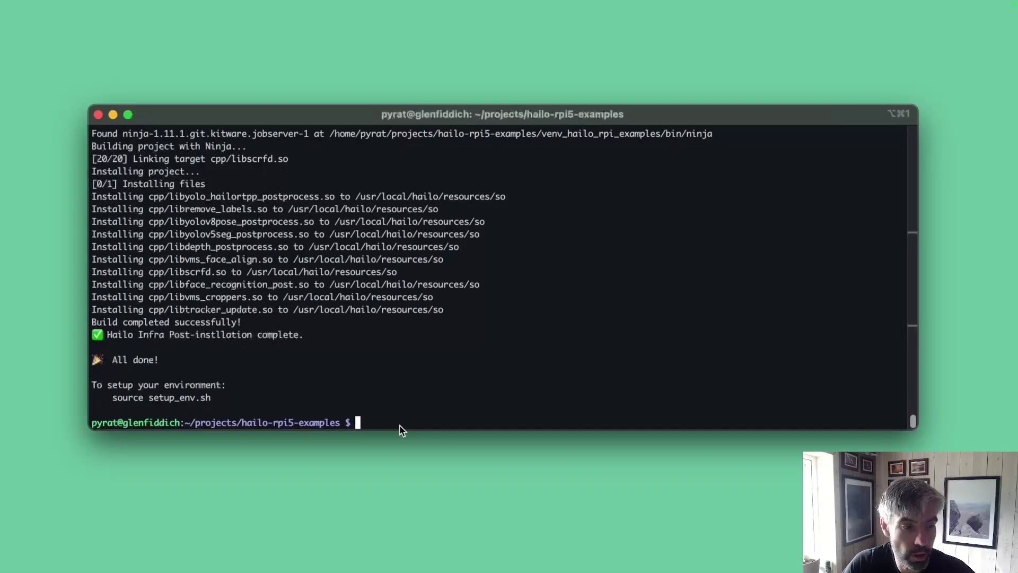
text(source setup_env.sh)
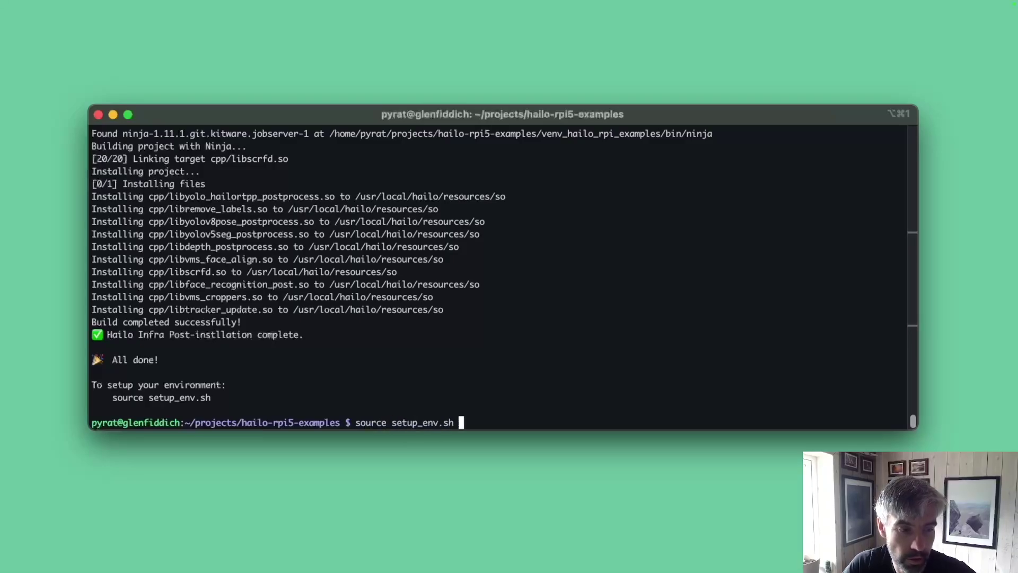
Source setup_env.sh and run 'python basic_pipelines/detection_simple.py' to start the detection demo
key(Return)
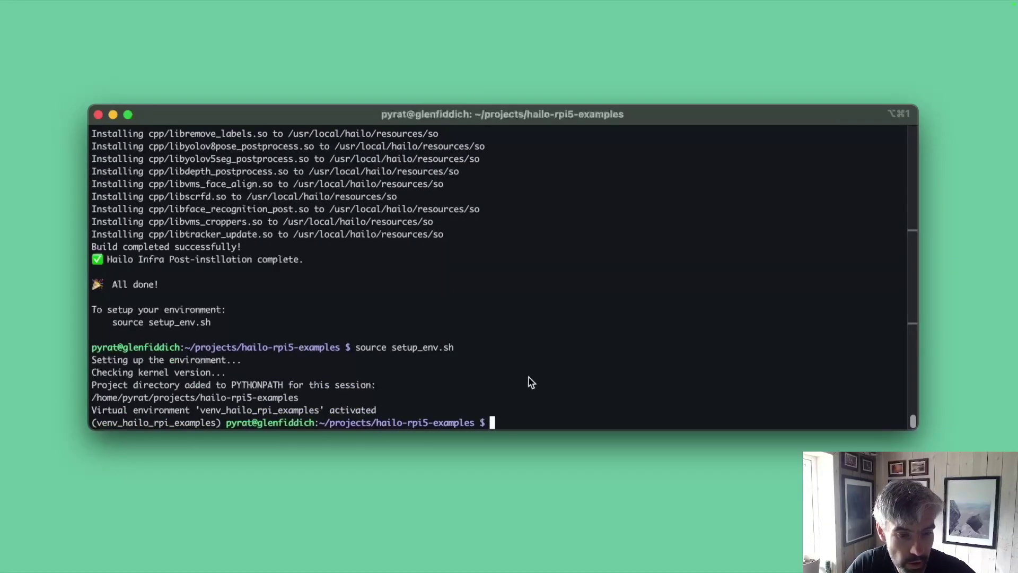
text(python basic_pipelines/detection_simple.py)
key(Return)
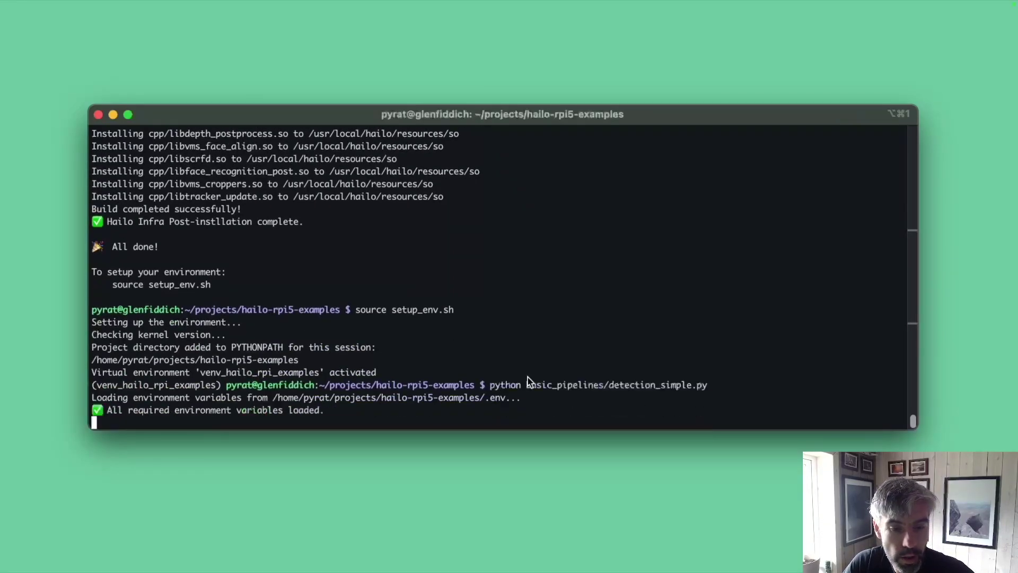